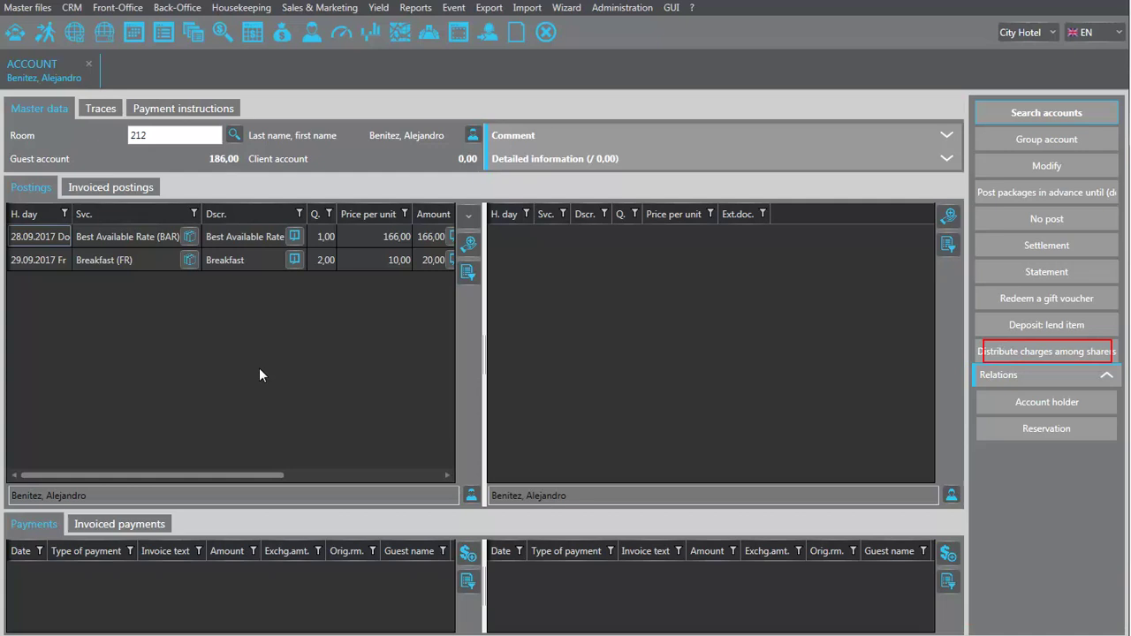
Step: Distribute room 212's charges among sharers, halving quantities to 0,50 and 1,00 (93,00 total)
{"action": "left_click", "coordinate": [983, 347]}
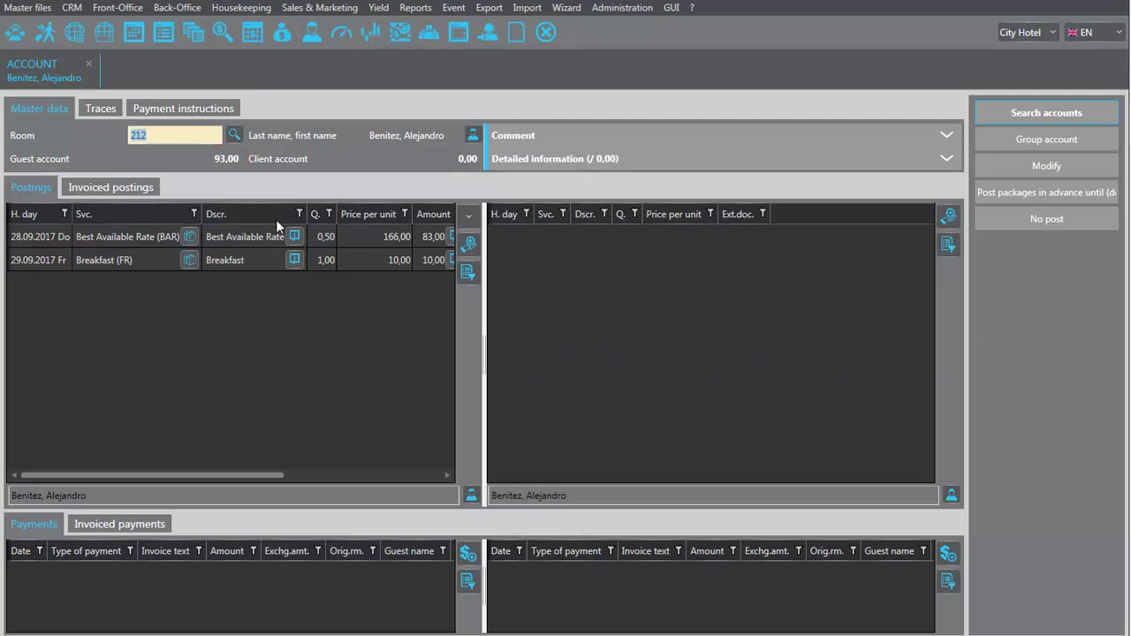
Step: Find and open the other sharer's room 212 guest account, holding 93,00 of halved charges
{"action": "left_click", "coordinate": [234, 135]}
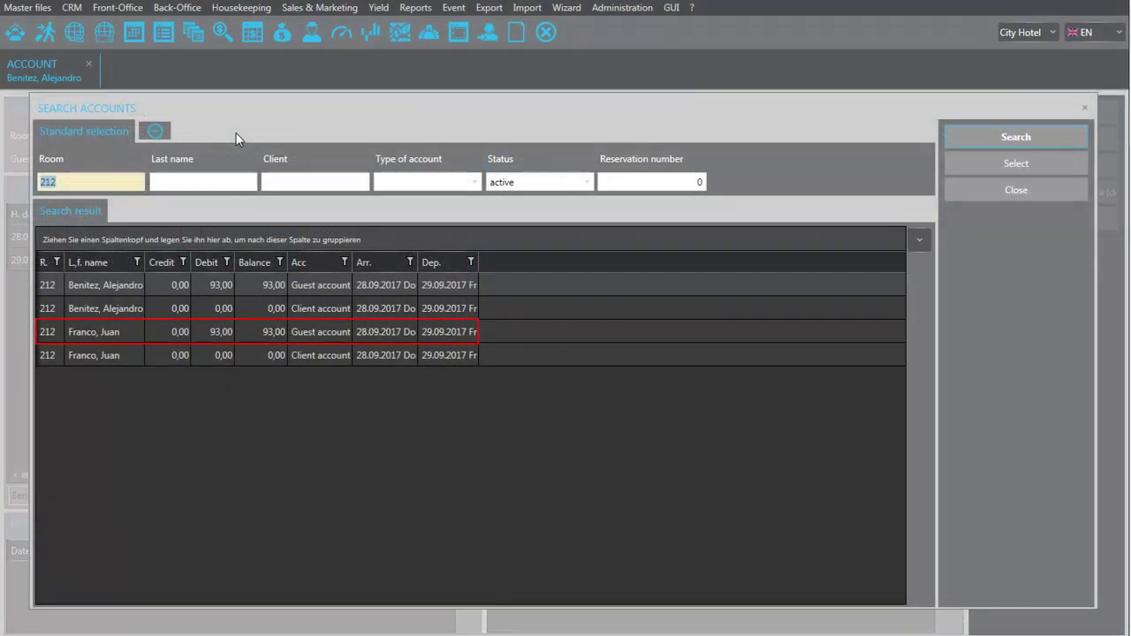
{"action": "left_click", "coordinate": [324, 334]}
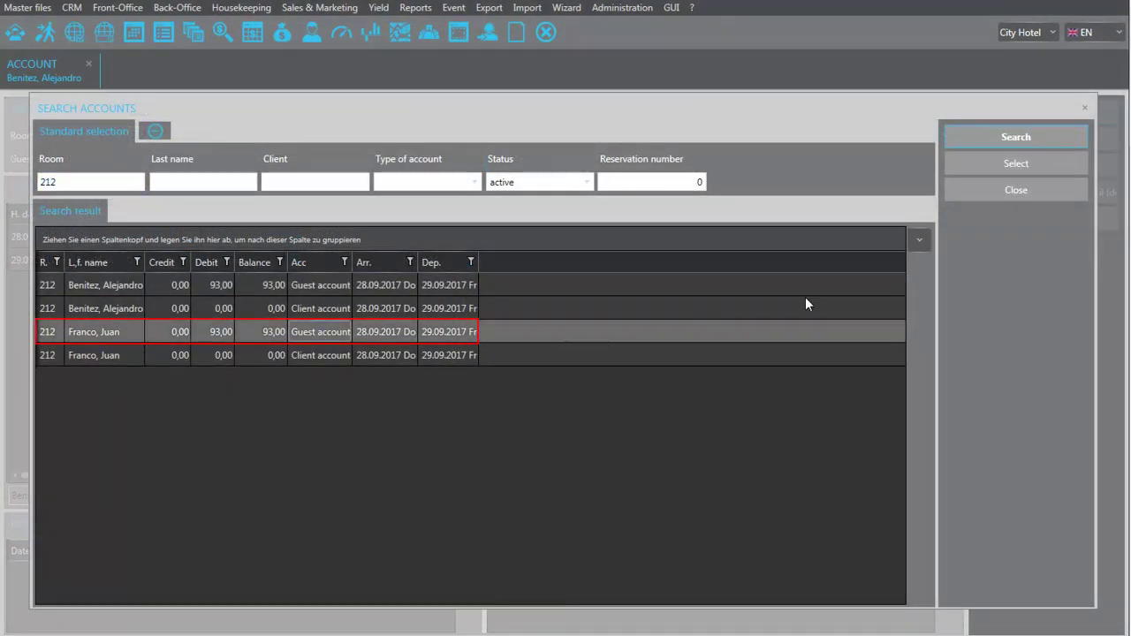
{"action": "left_click", "coordinate": [998, 166]}
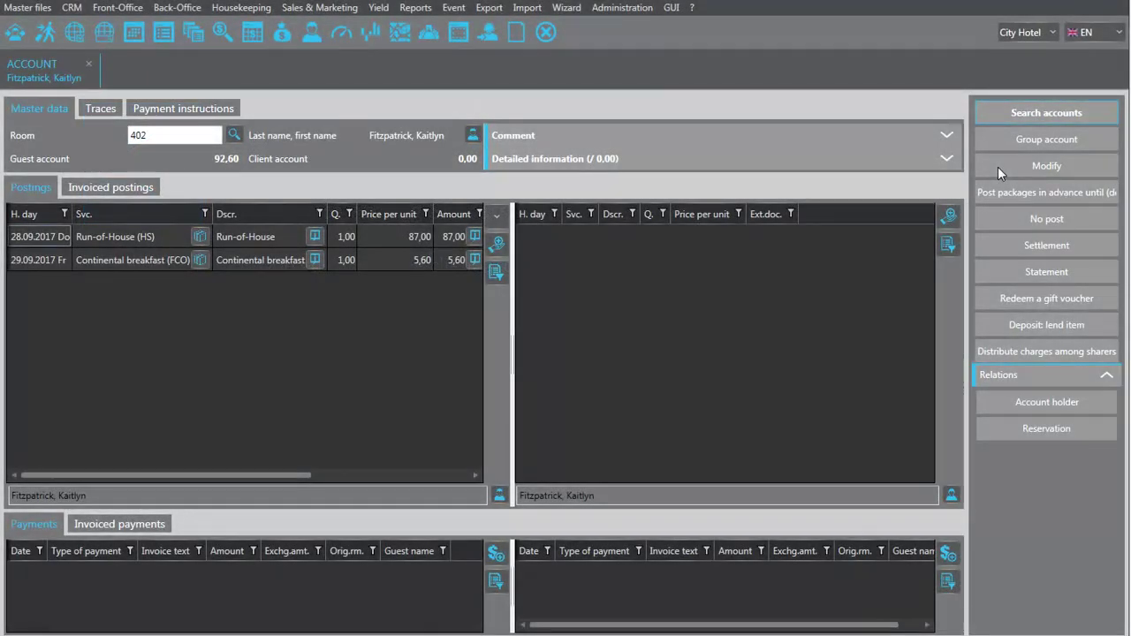
Step: Split room 402's Run-of-House posting among 3 pax, leaving 0,33 at 29,00
{"action": "left_click", "coordinate": [279, 238]}
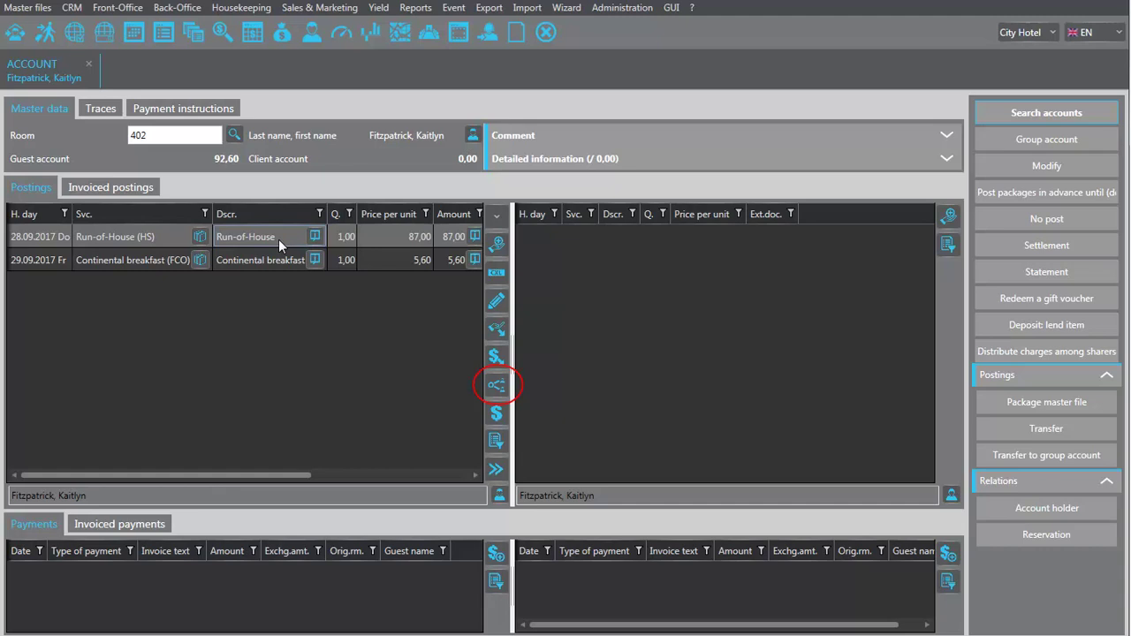
{"action": "left_click", "coordinate": [498, 385]}
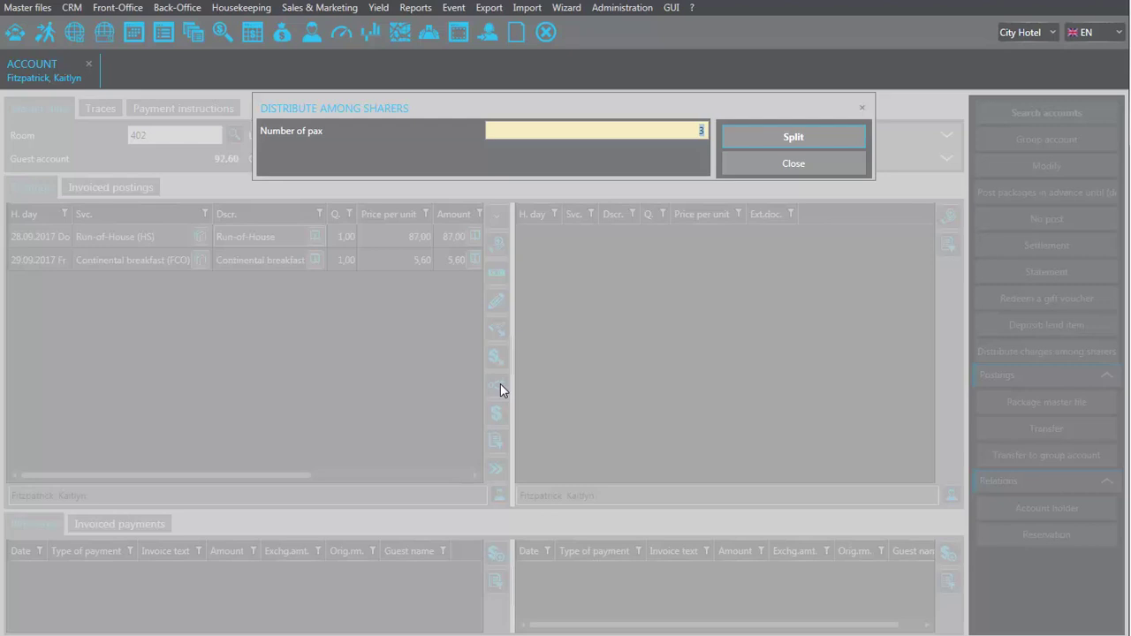
{"action": "left_click", "coordinate": [797, 137]}
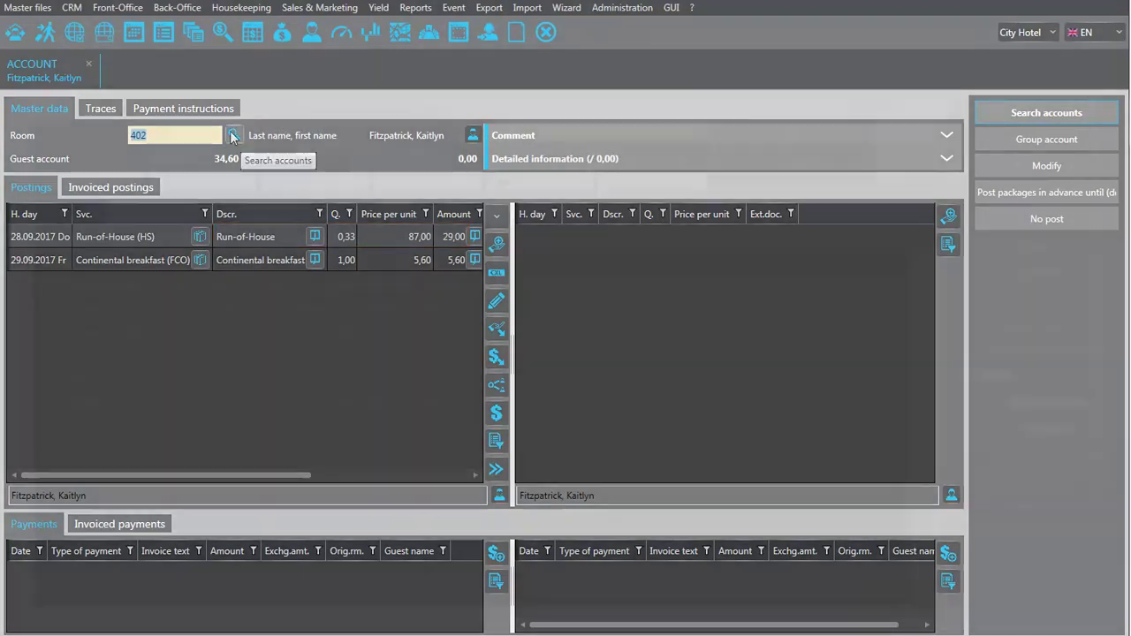
{"action": "left_click", "coordinate": [234, 134]}
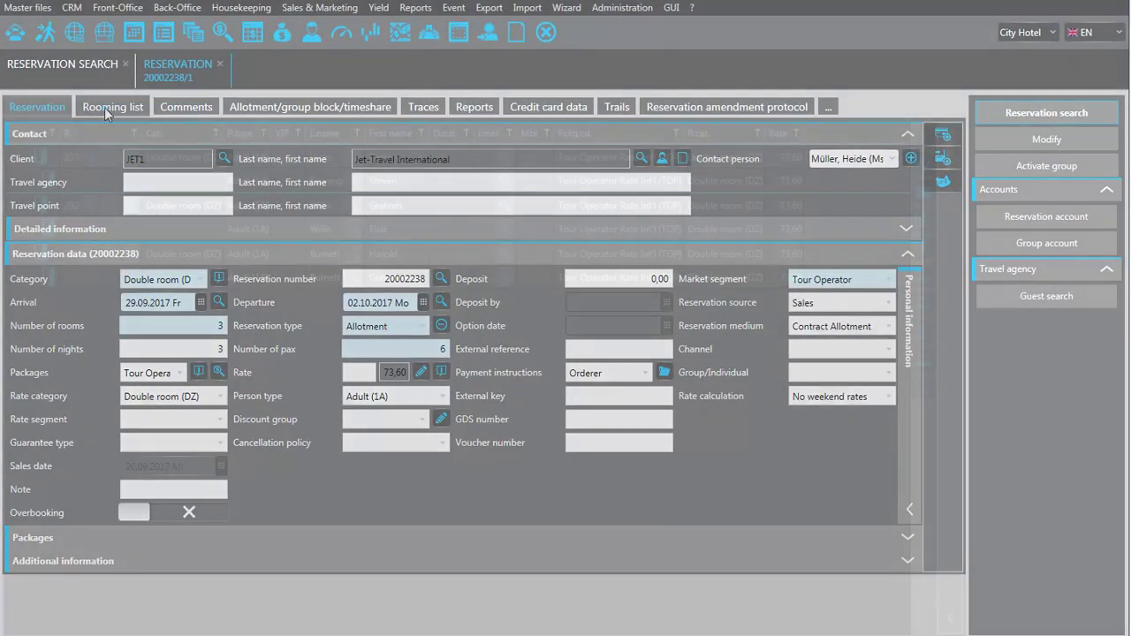
Step: In reservation 20002238's rooming list, assign room 207's second guest to guest account 2
{"action": "left_click", "coordinate": [104, 107]}
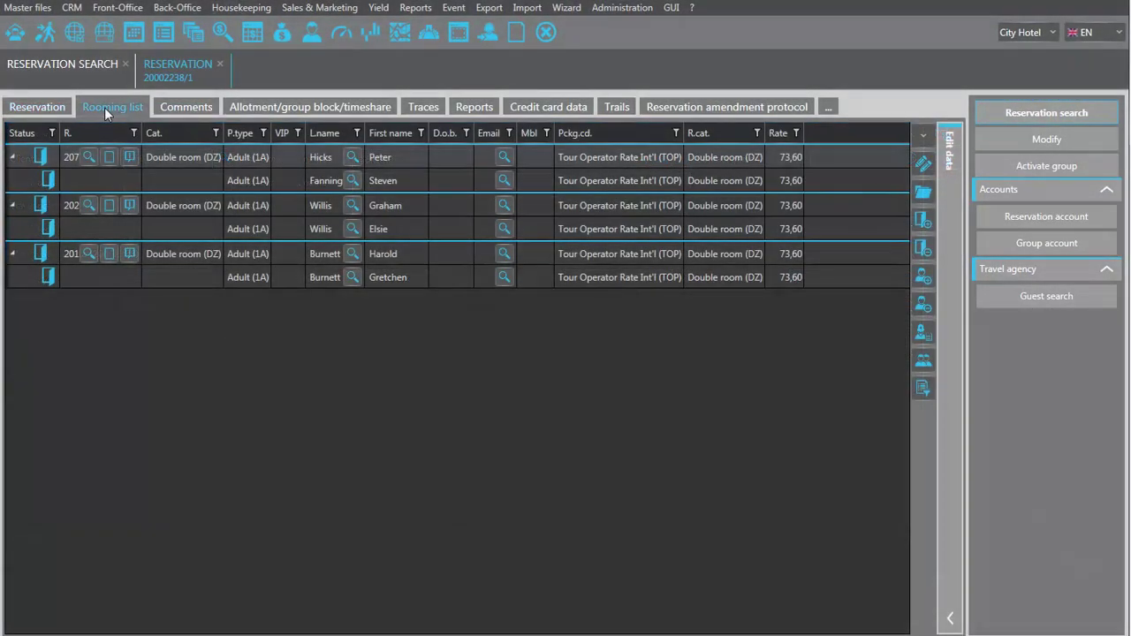
{"action": "left_click", "coordinate": [319, 182]}
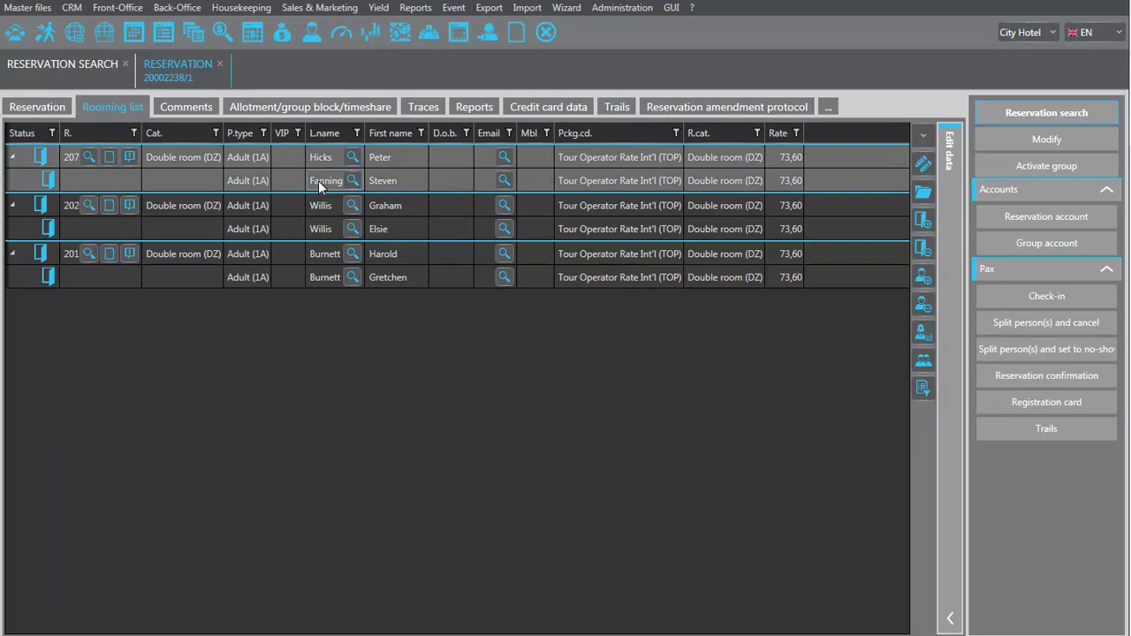
{"action": "left_click", "coordinate": [948, 219]}
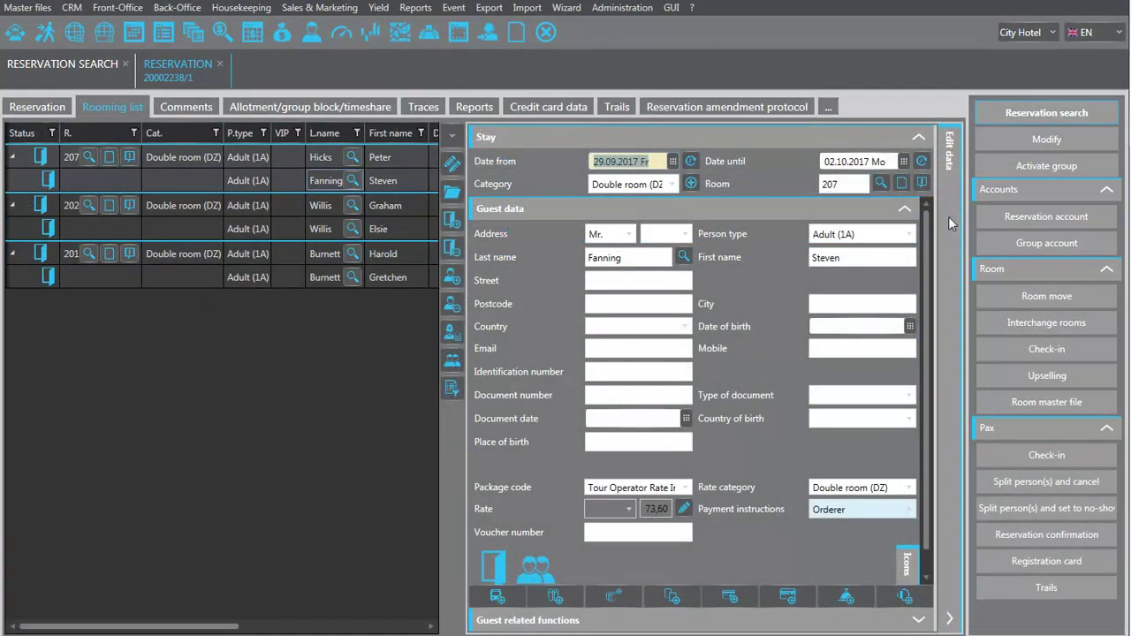
{"action": "left_click", "coordinate": [800, 622]}
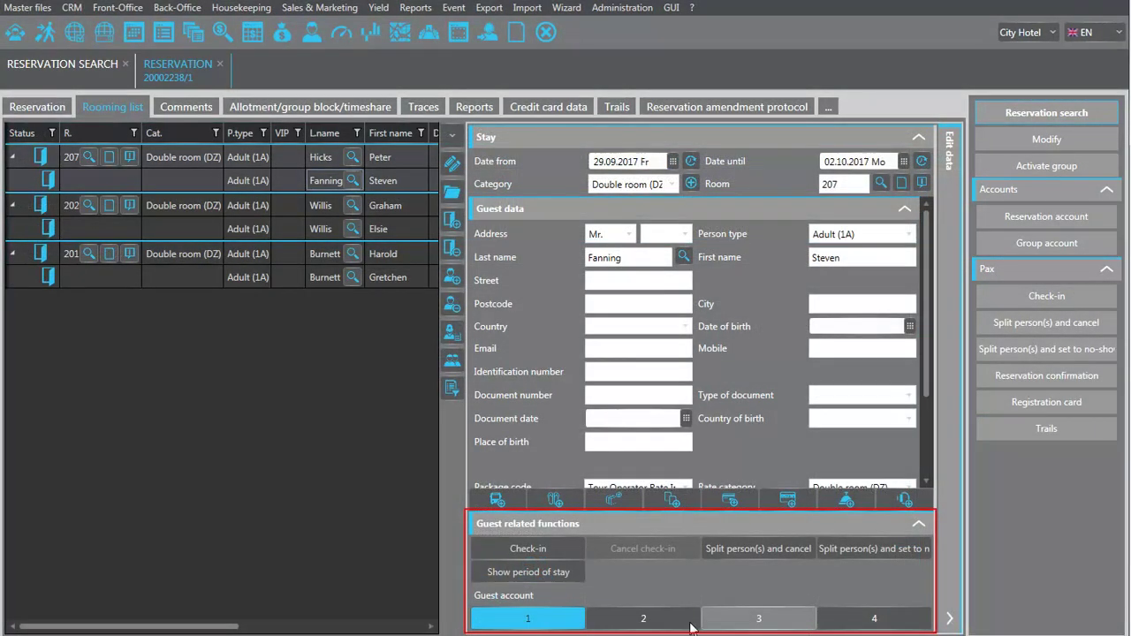
{"action": "left_click", "coordinate": [663, 618]}
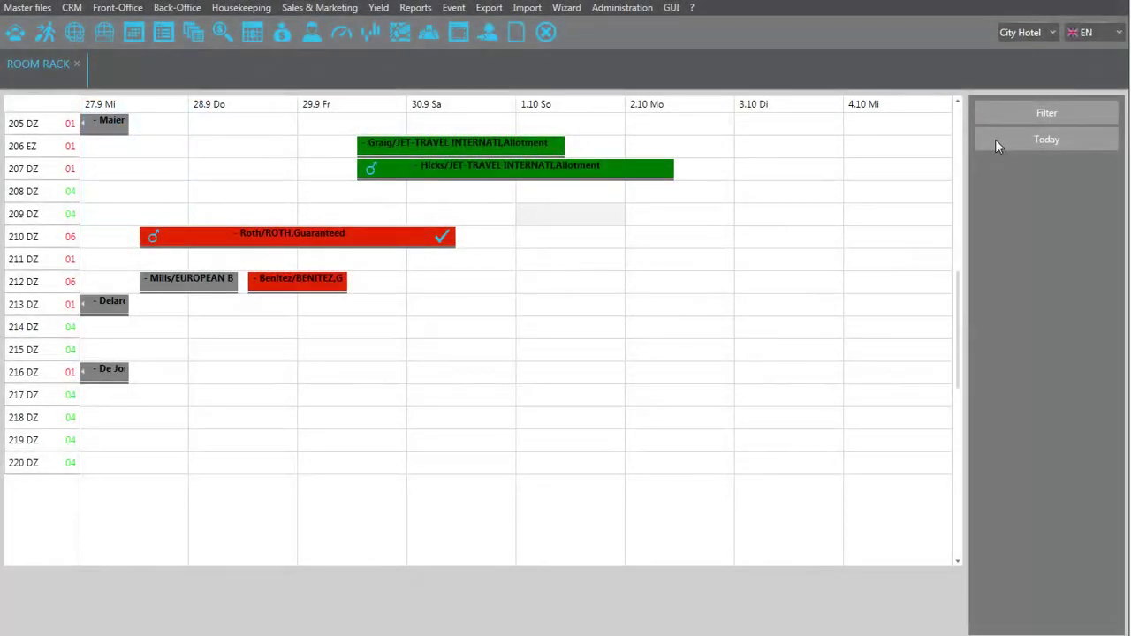
Step: From the room rack, assign room 210's second guest to guest account 2
{"action": "left_click", "coordinate": [375, 238]}
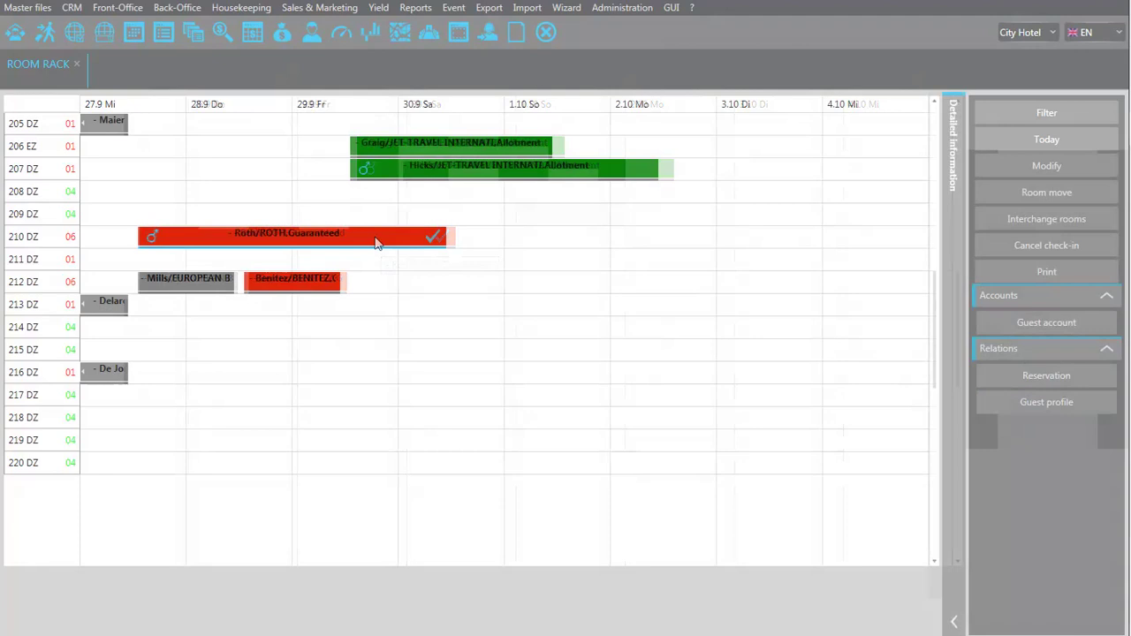
{"action": "left_click", "coordinate": [954, 272]}
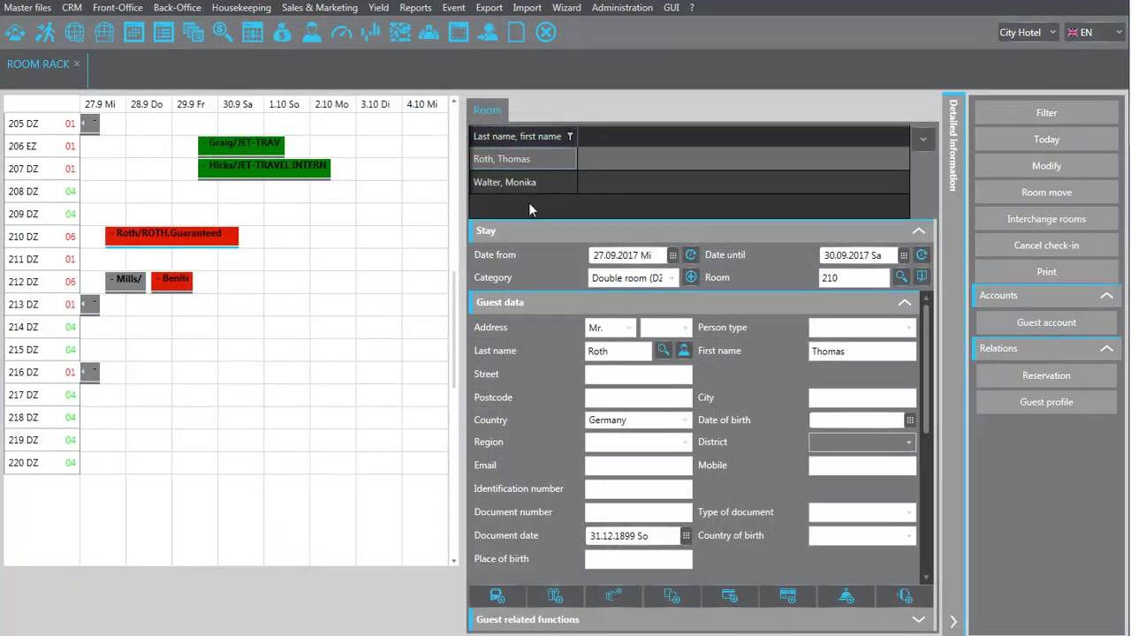
{"action": "left_click", "coordinate": [522, 182]}
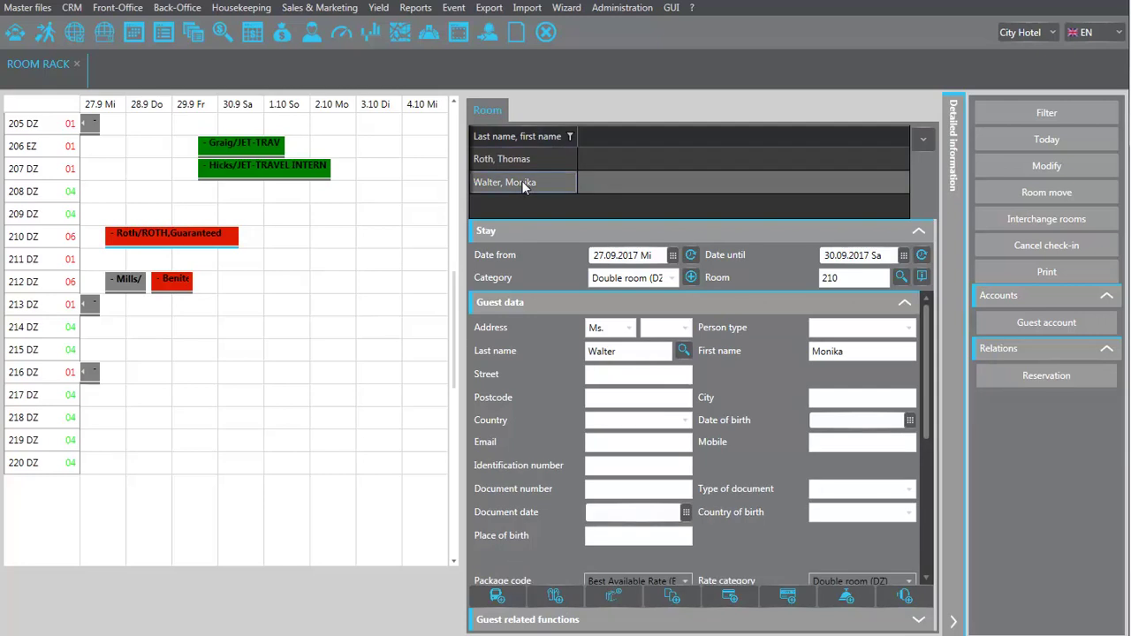
{"action": "left_click", "coordinate": [608, 622]}
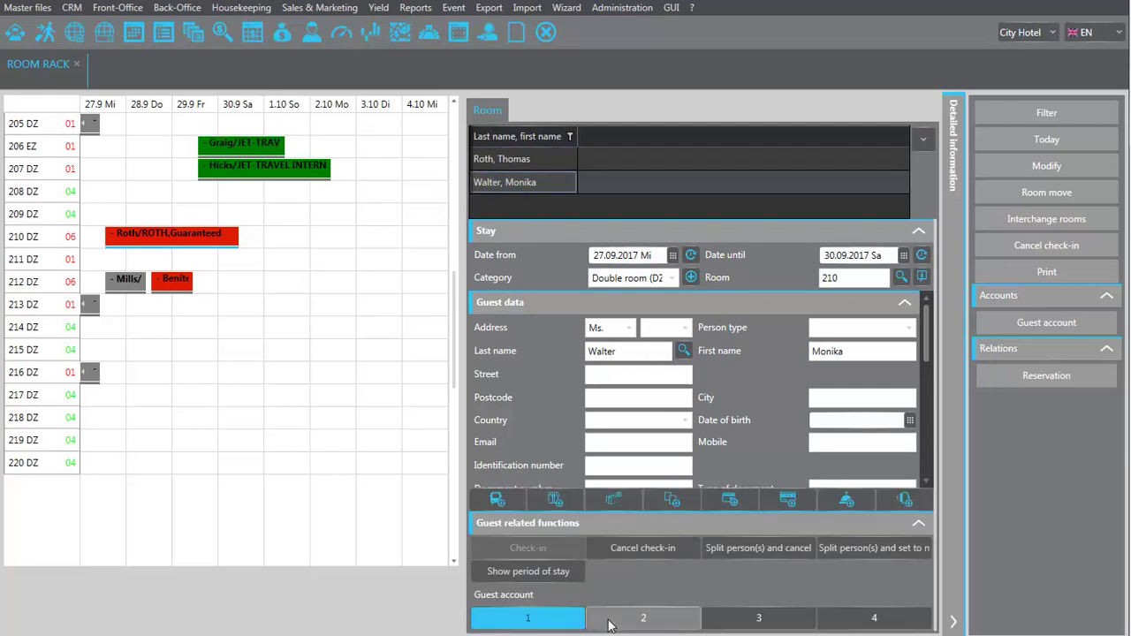
{"action": "left_click", "coordinate": [634, 626]}
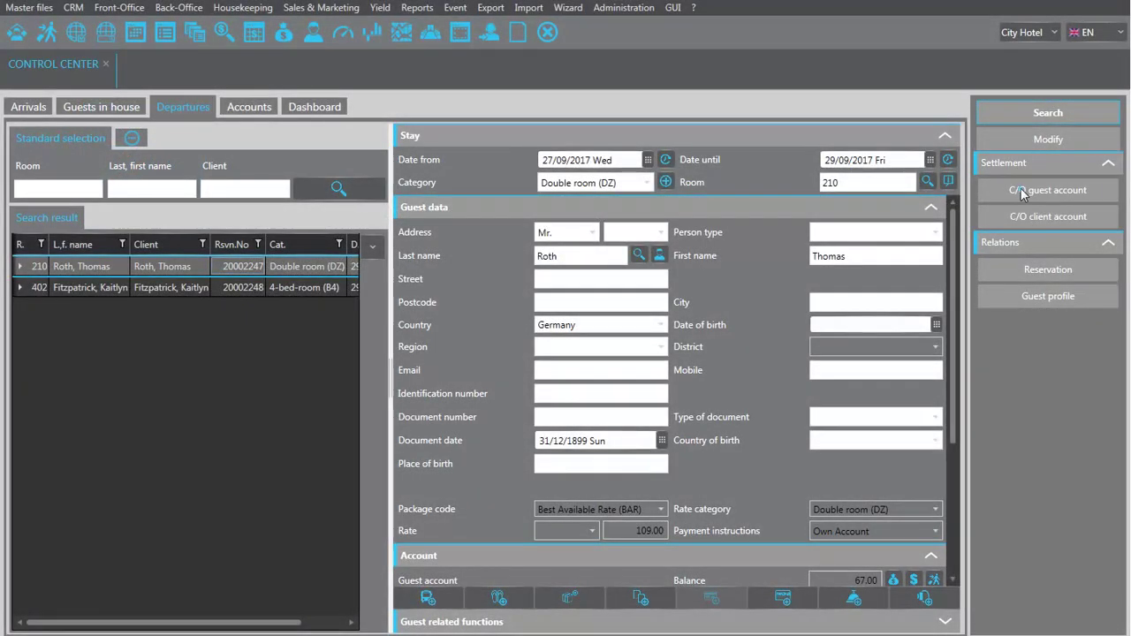
Step: Check out room 210's first guest alone, settling 67.00 in cash and deactivating the accounts
{"action": "left_click", "coordinate": [1020, 187]}
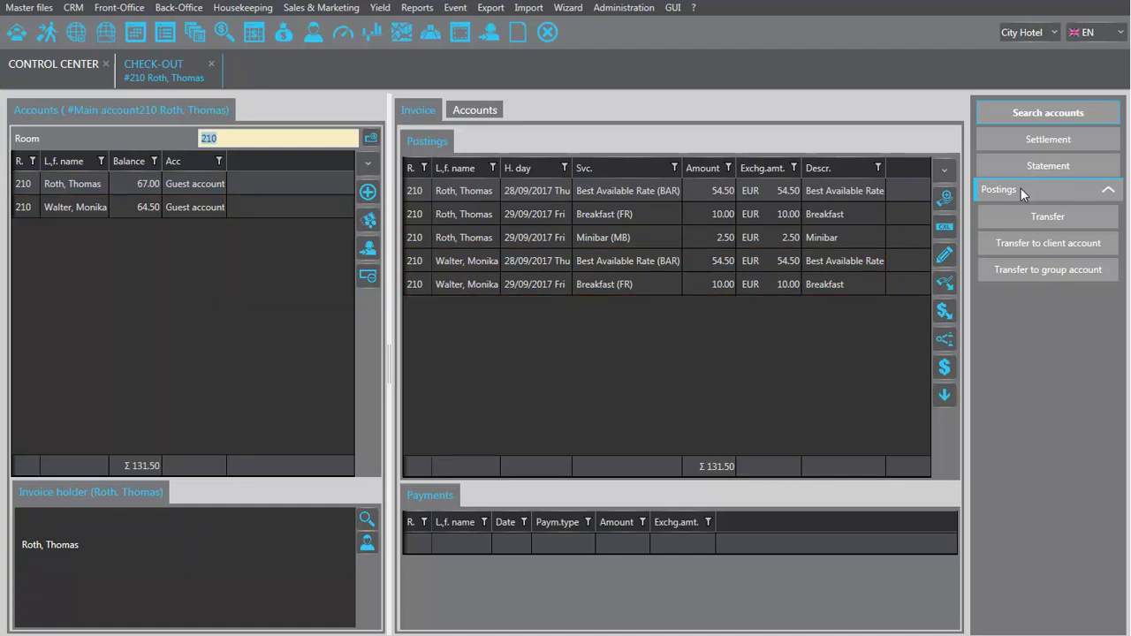
{"action": "left_click", "coordinate": [144, 210]}
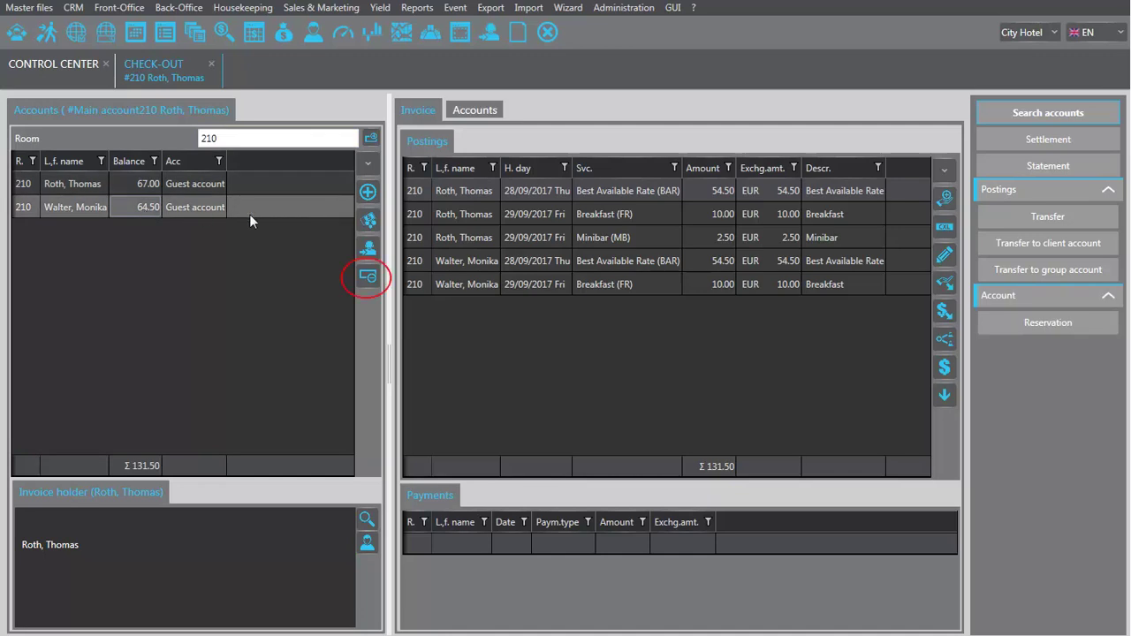
{"action": "left_click", "coordinate": [368, 276]}
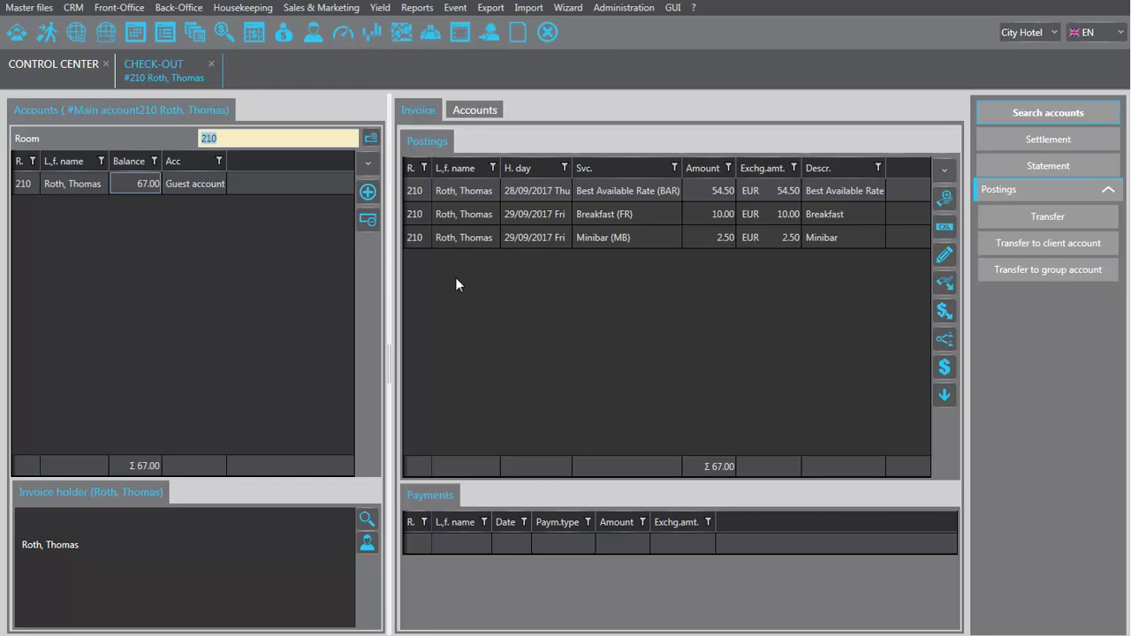
{"action": "left_click", "coordinate": [1018, 140]}
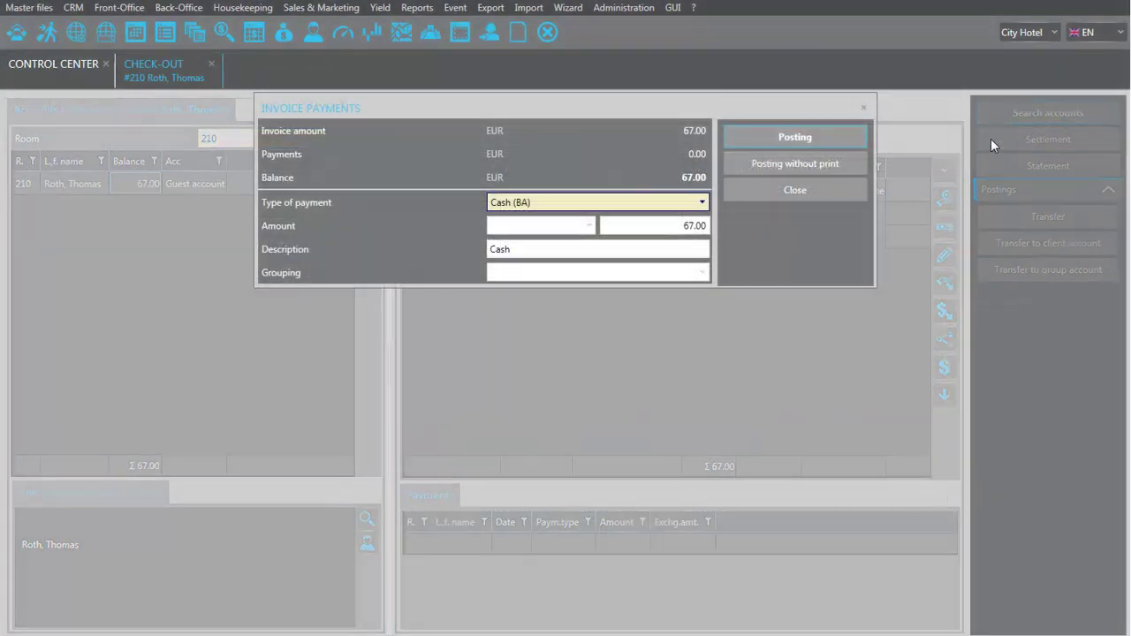
{"action": "left_click", "coordinate": [810, 137]}
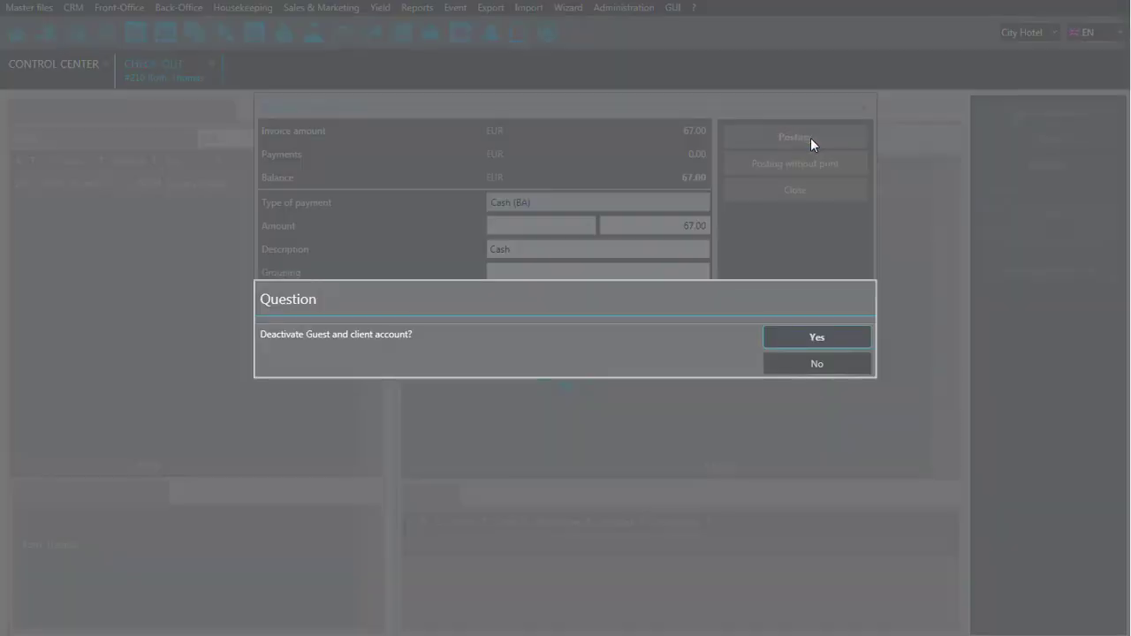
{"action": "left_click", "coordinate": [814, 340]}
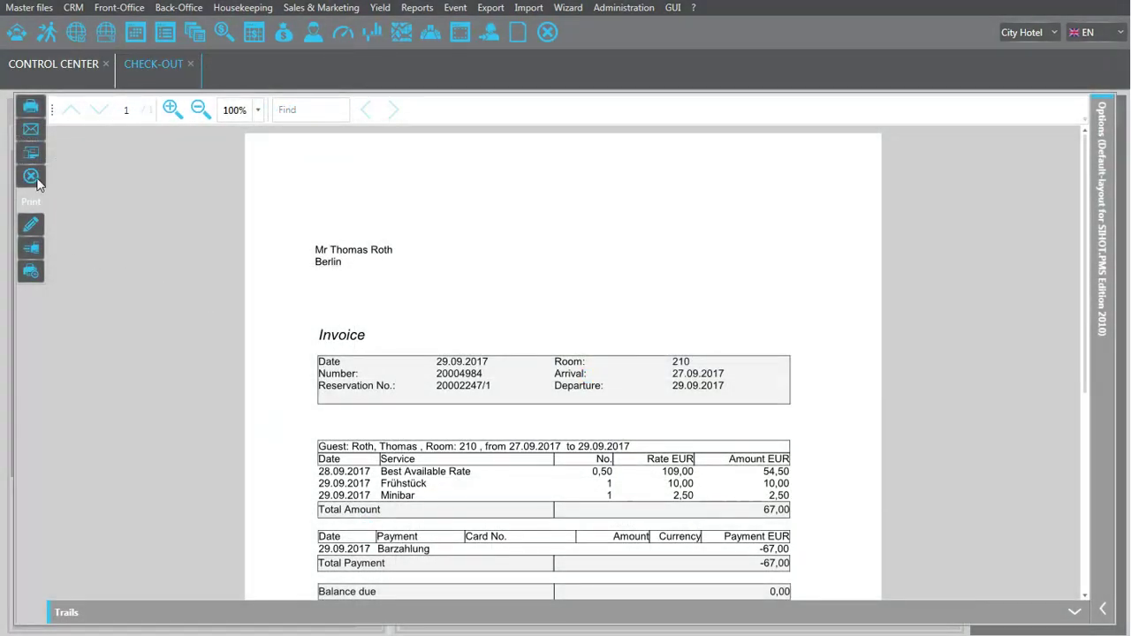
{"action": "left_click", "coordinate": [36, 177]}
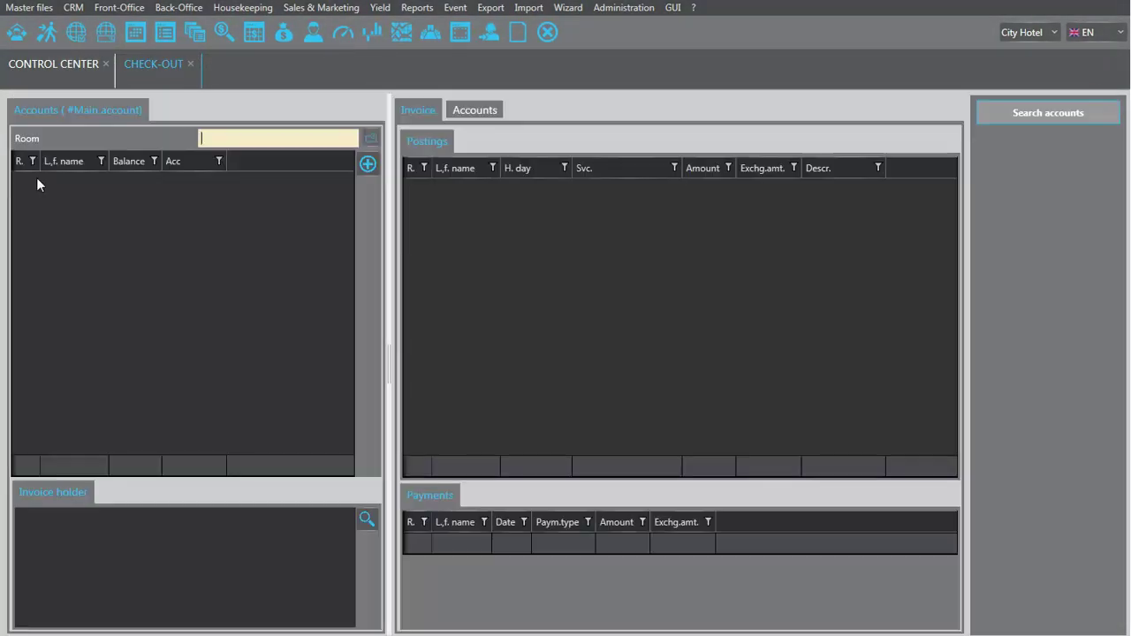
Step: Search room 210 and load the second guest's account, balance 64.50, into check-out
{"action": "left_click", "coordinate": [368, 164]}
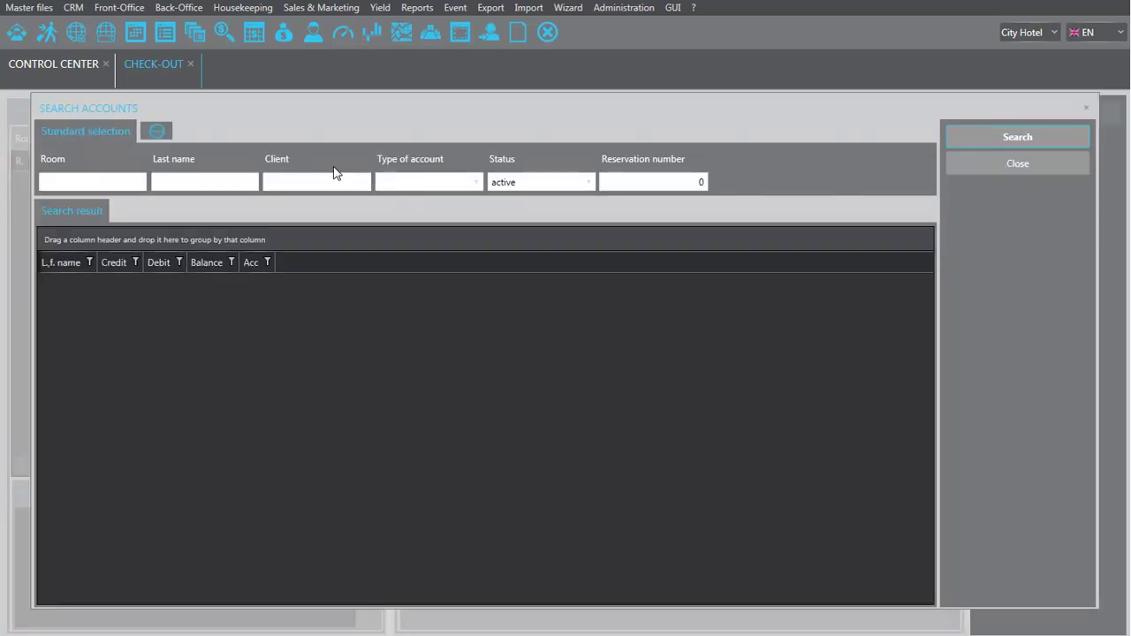
{"action": "left_click", "coordinate": [73, 181]}
{"action": "type", "text": "210"}
{"action": "left_click", "coordinate": [1040, 140]}
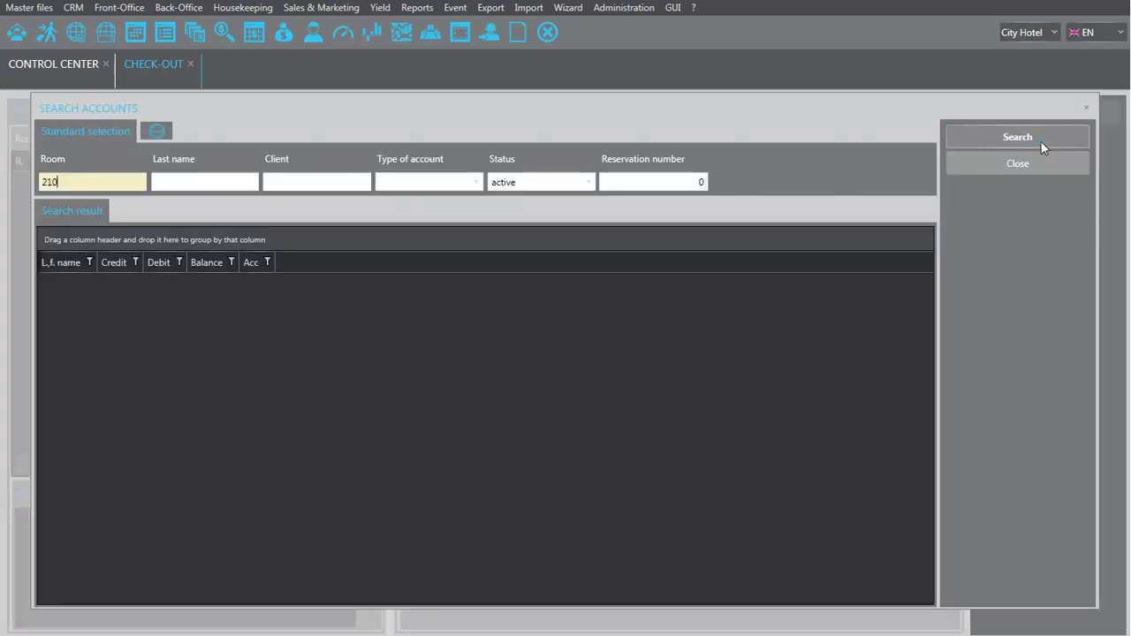
{"action": "left_click", "coordinate": [236, 286]}
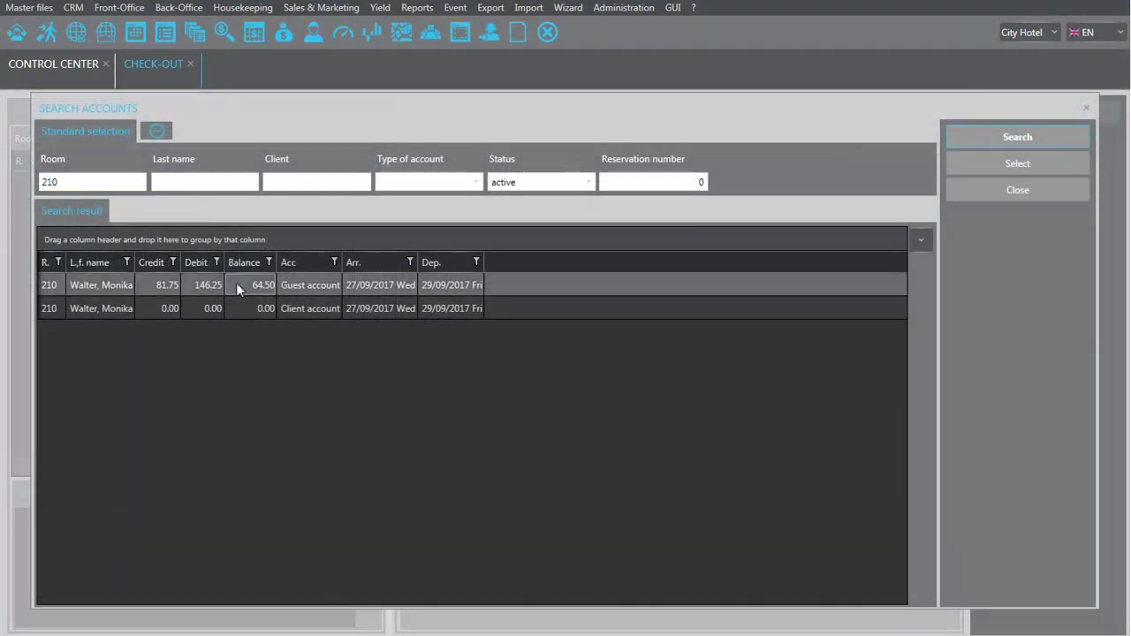
{"action": "left_click", "coordinate": [979, 168]}
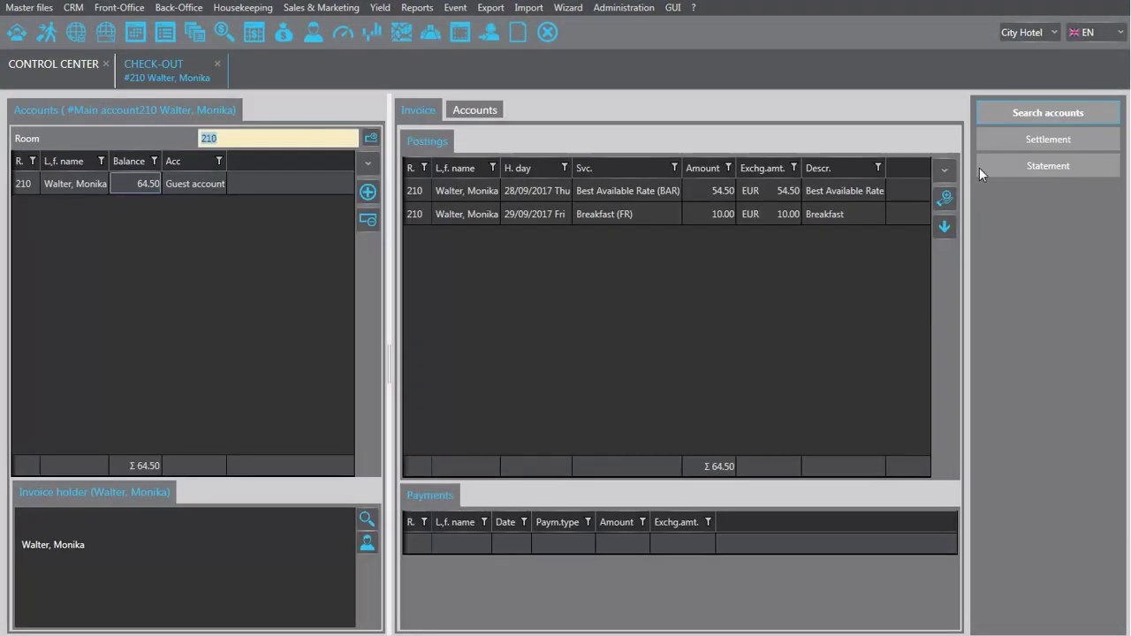